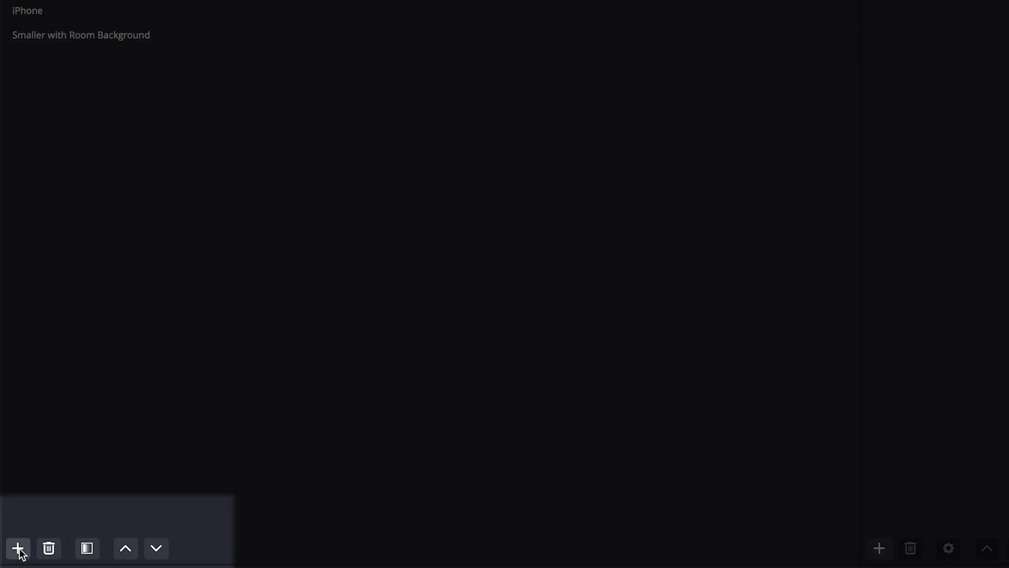
Add a new scene named Green Screen.
click(19, 549)
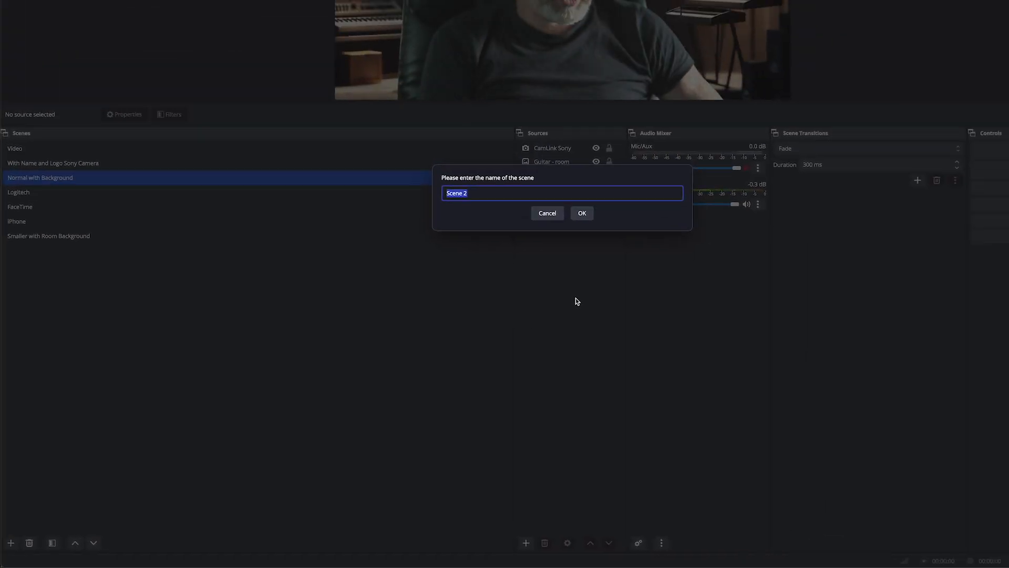
text(Green Screen)
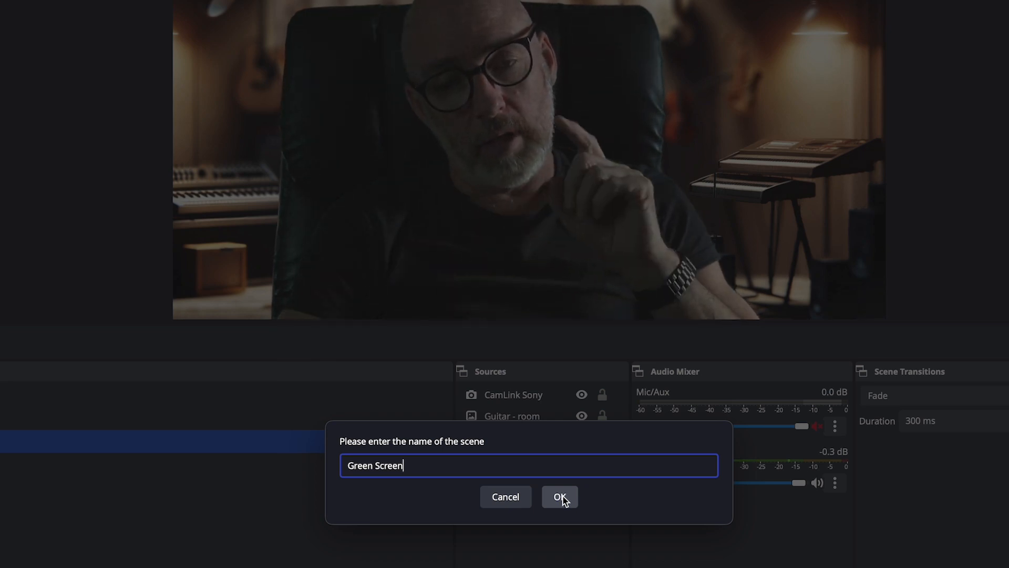
click(560, 497)
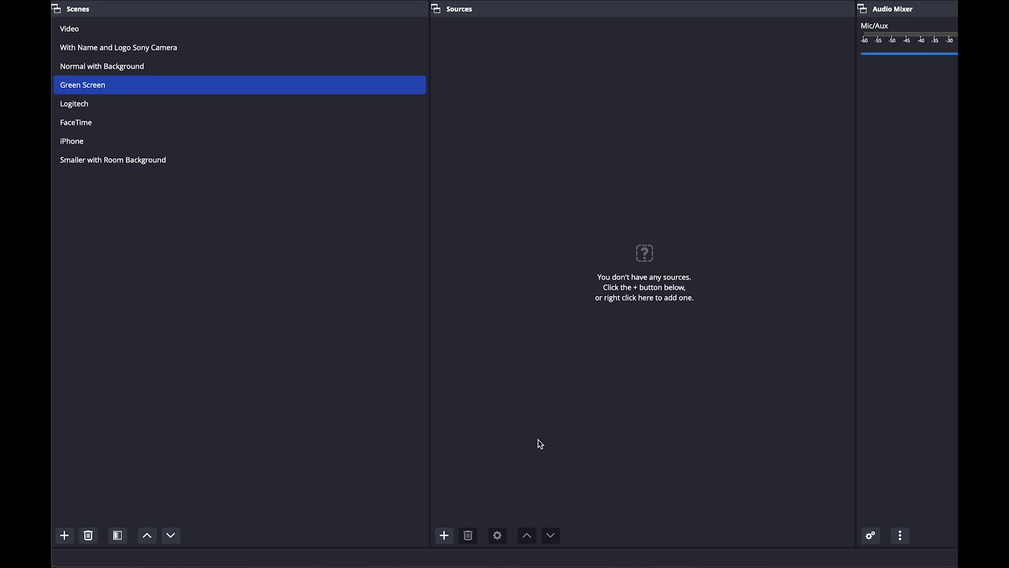
Add a Video Capture Device source to the scene and name it Camera.
click(444, 535)
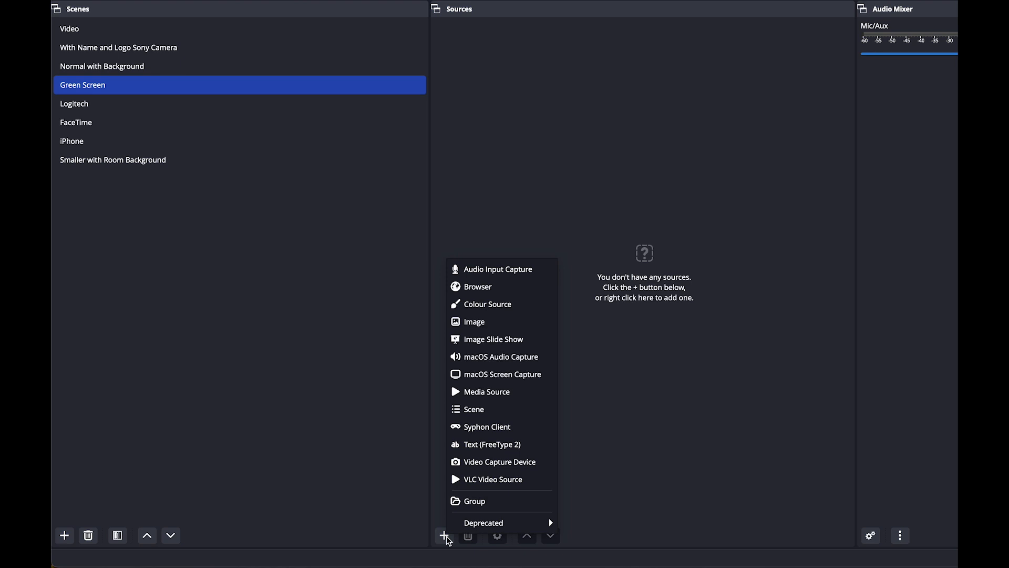
click(464, 467)
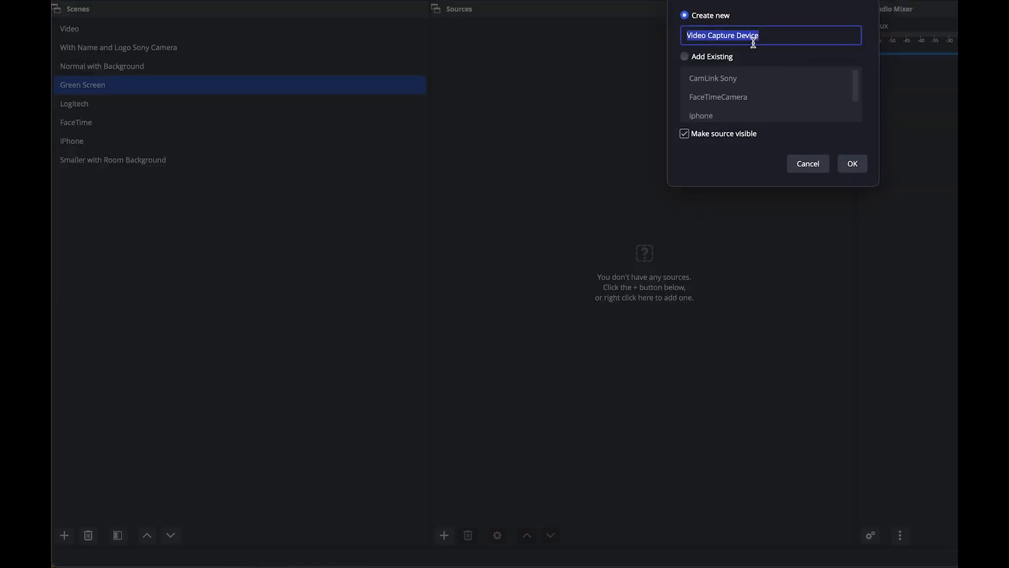
text(Camera)
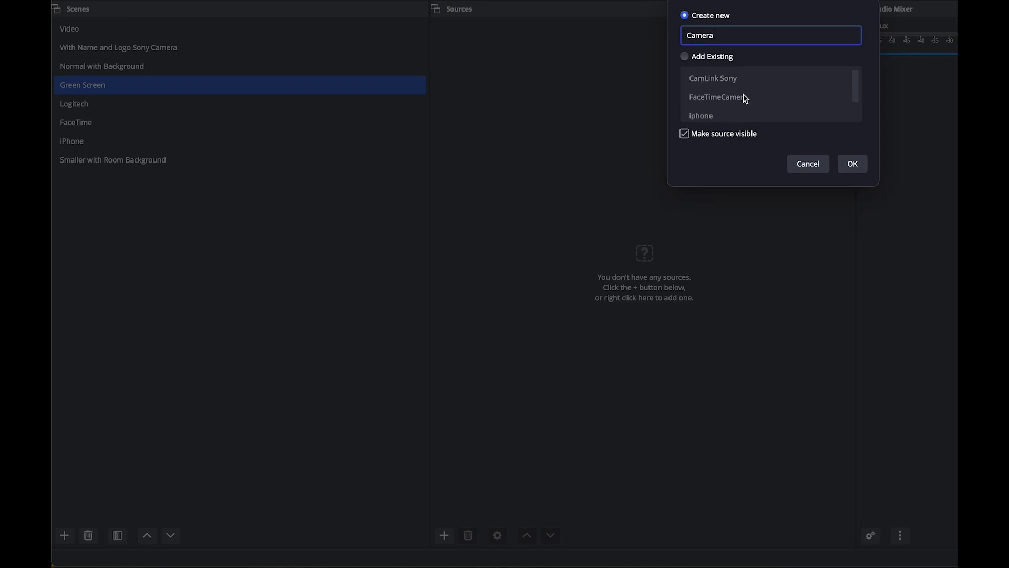
click(855, 166)
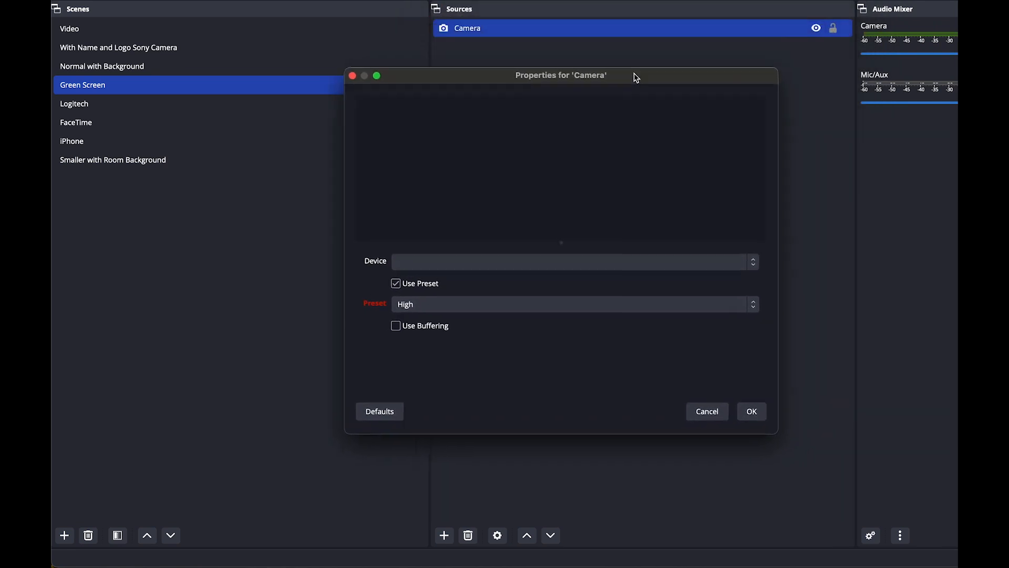
Set the Camera source's device to Cam Link 4K with the High preset and confirm.
click(753, 268)
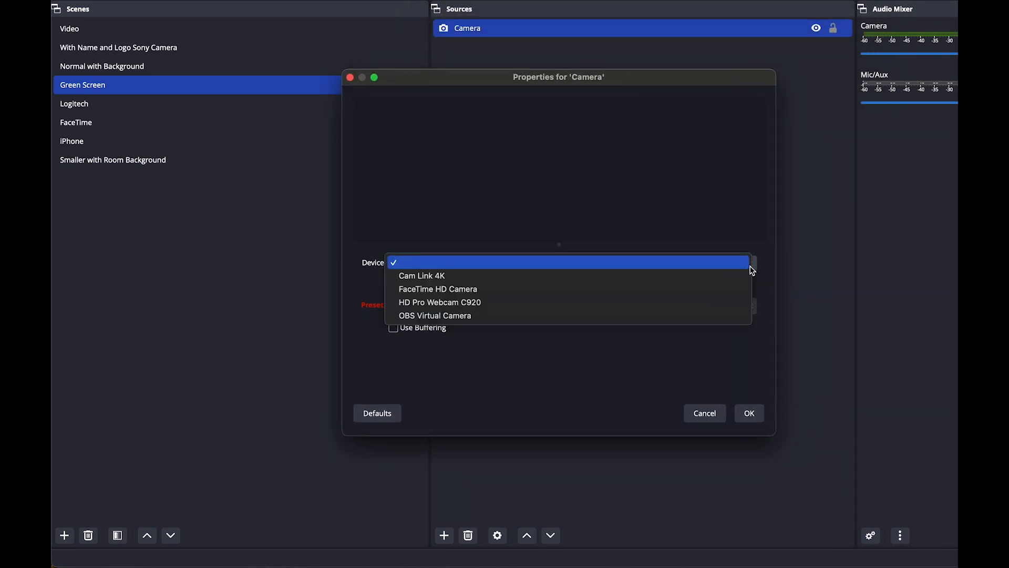
click(426, 277)
click(427, 281)
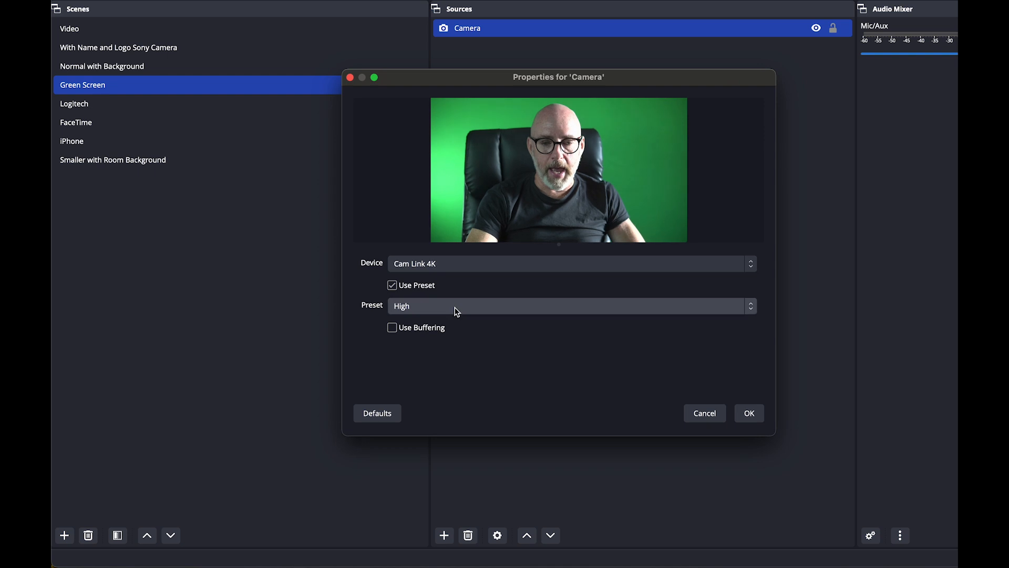
click(441, 311)
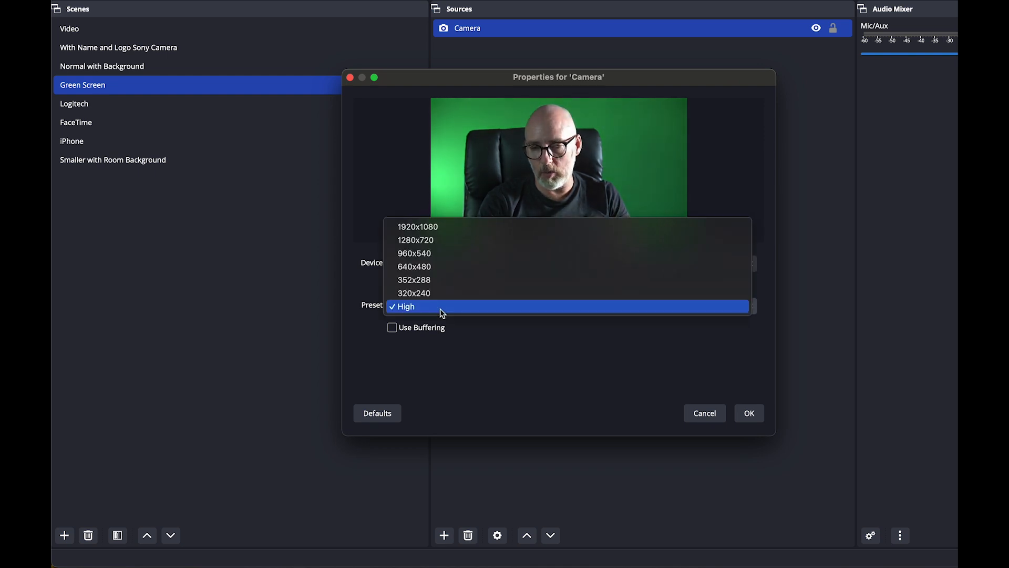
click(441, 310)
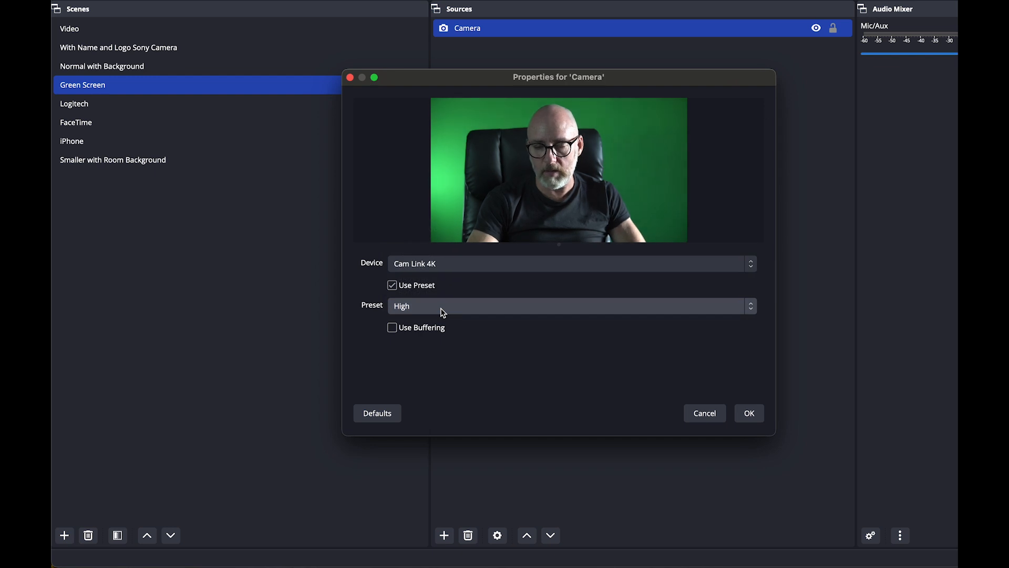
click(749, 413)
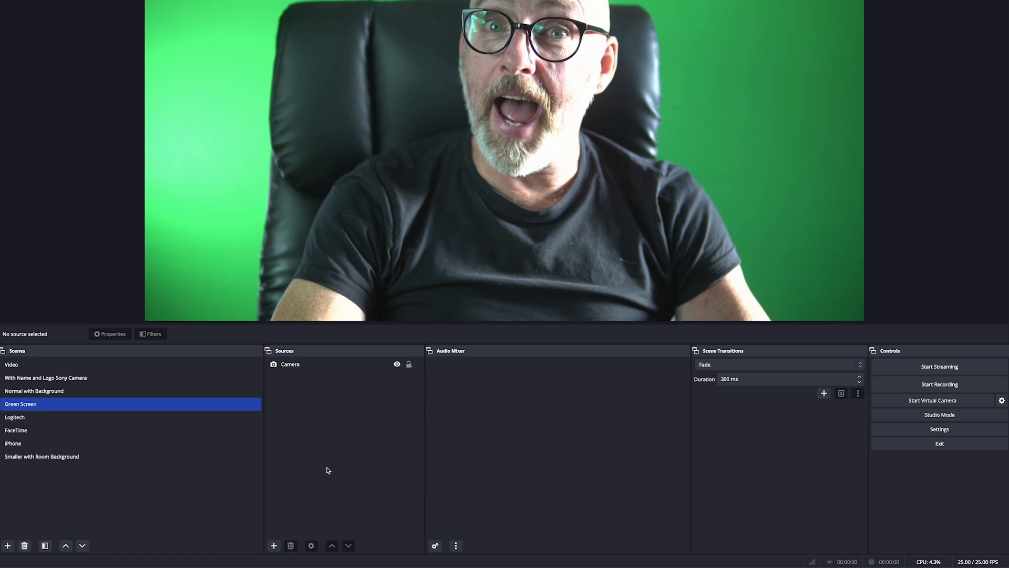
Add an Audio Input Capture source named Mic.
click(274, 546)
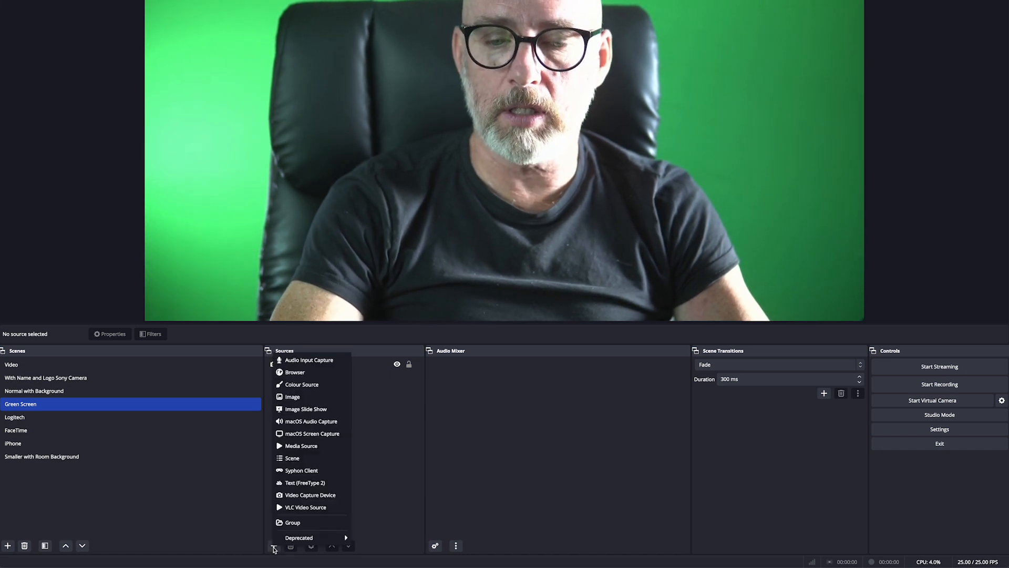
click(301, 362)
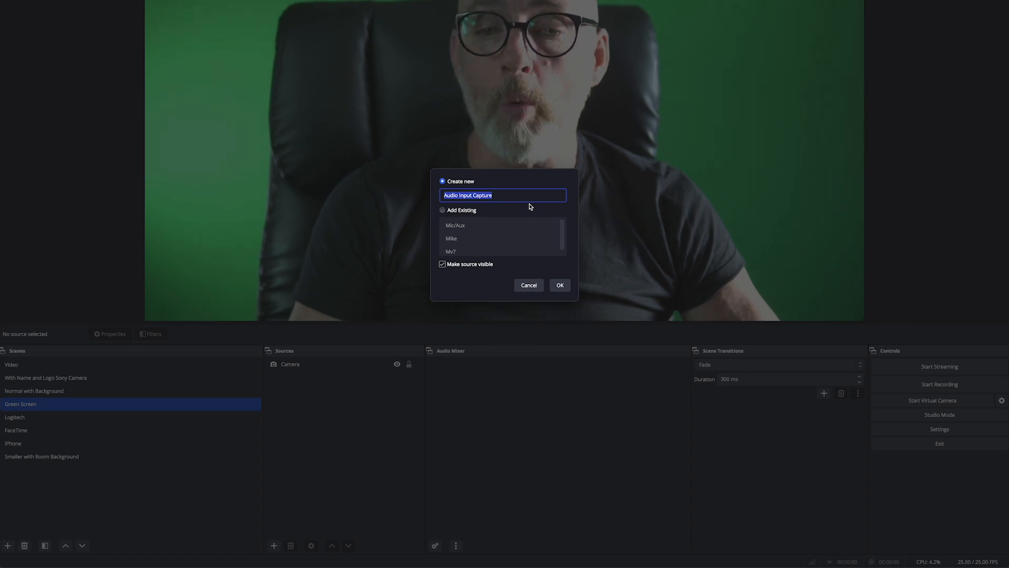
text(Mic)
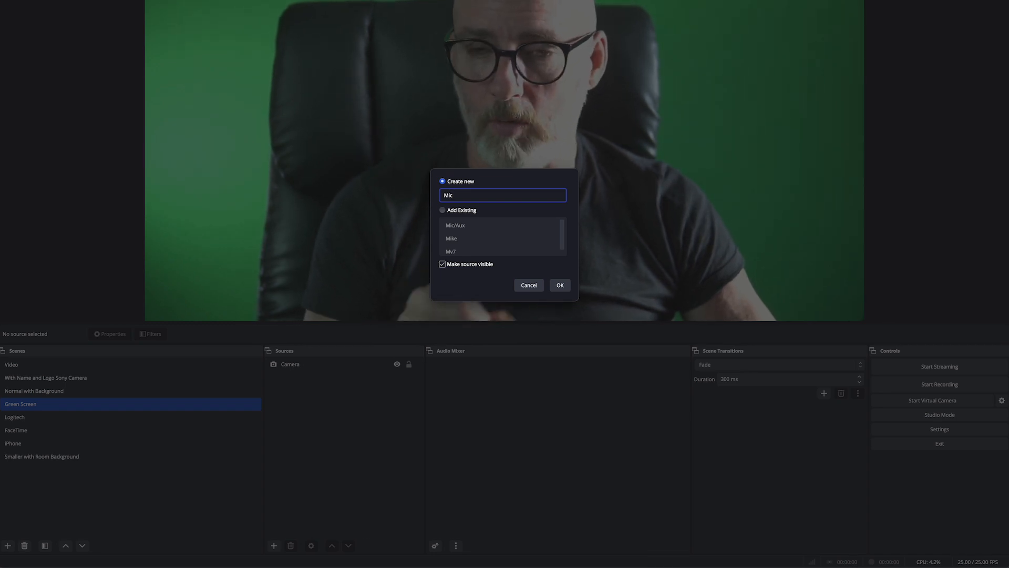
click(569, 286)
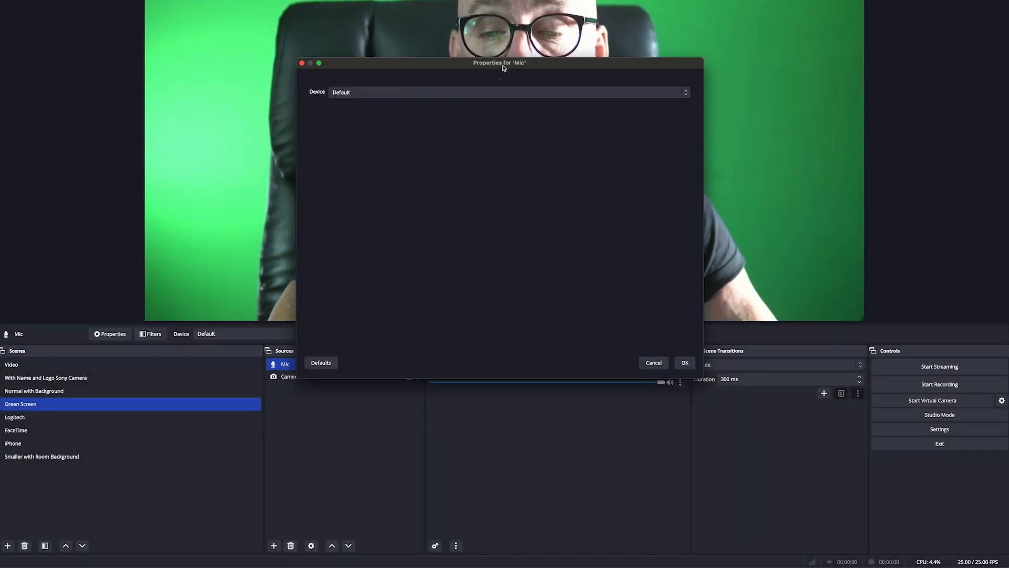
Set the Mic source's device to Shure MV7 and confirm.
click(558, 97)
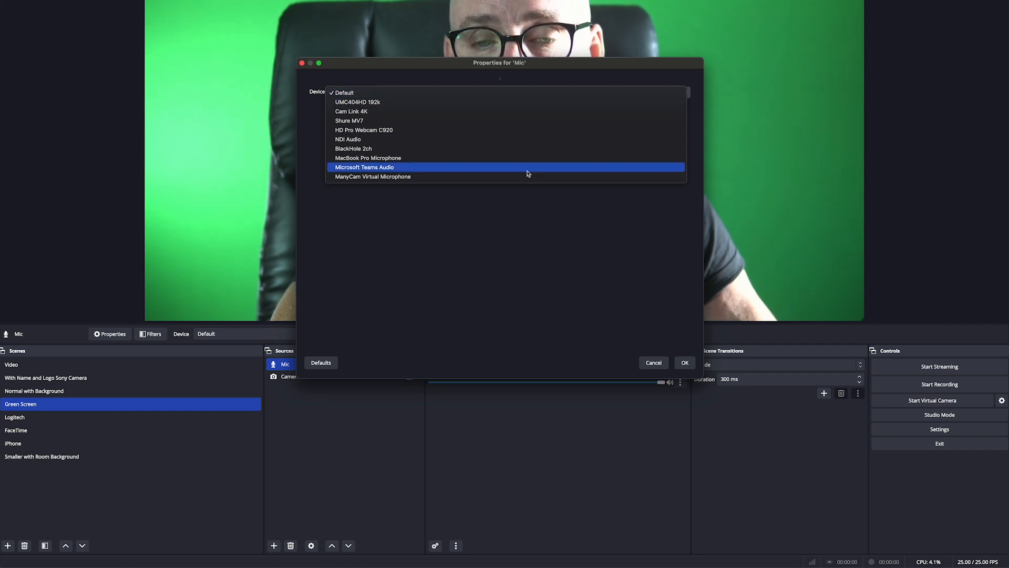
click(488, 121)
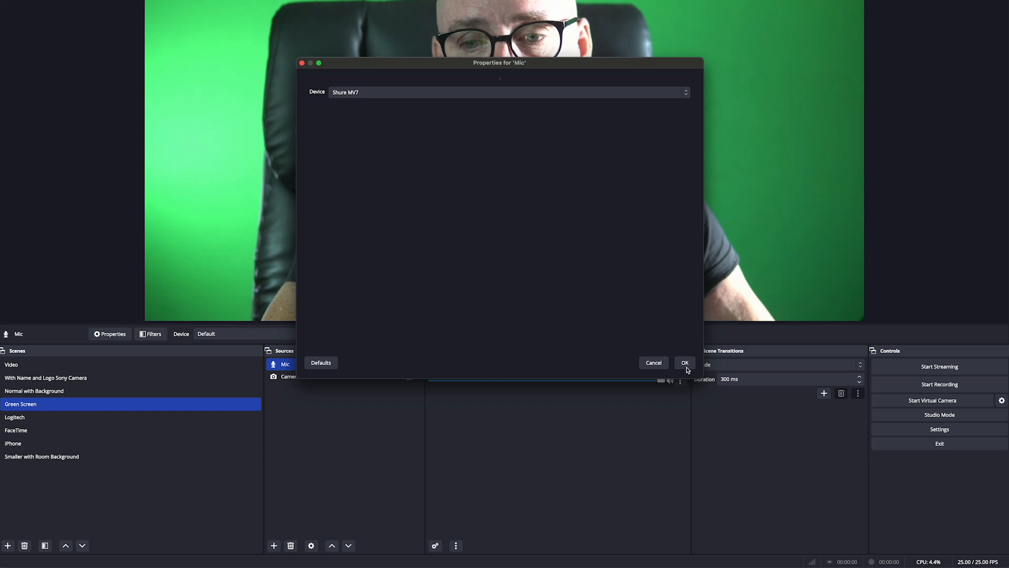
click(685, 362)
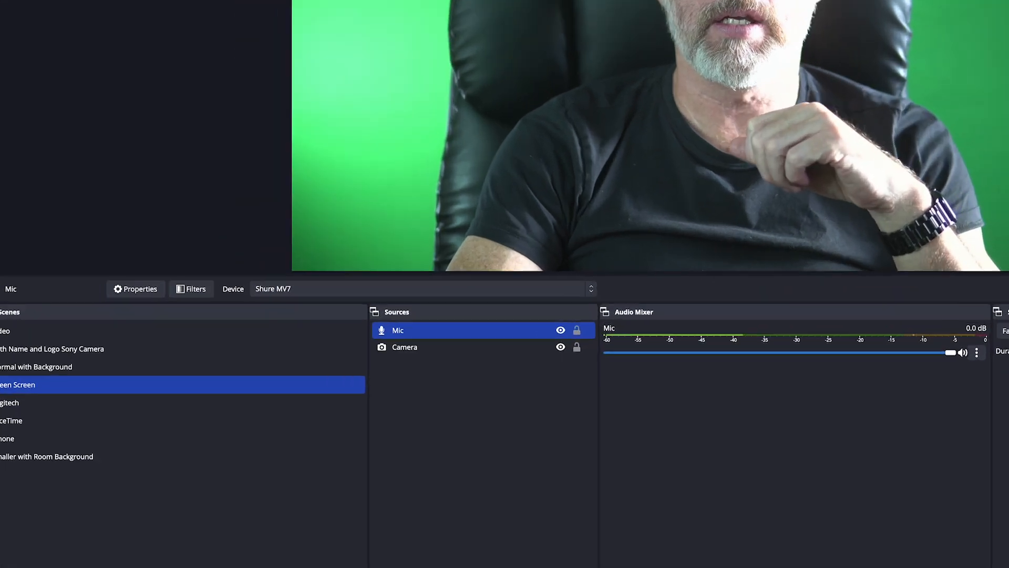
Add a Chroma Key effect filter to the Camera source, keeping Green as the key colour type.
click(414, 350)
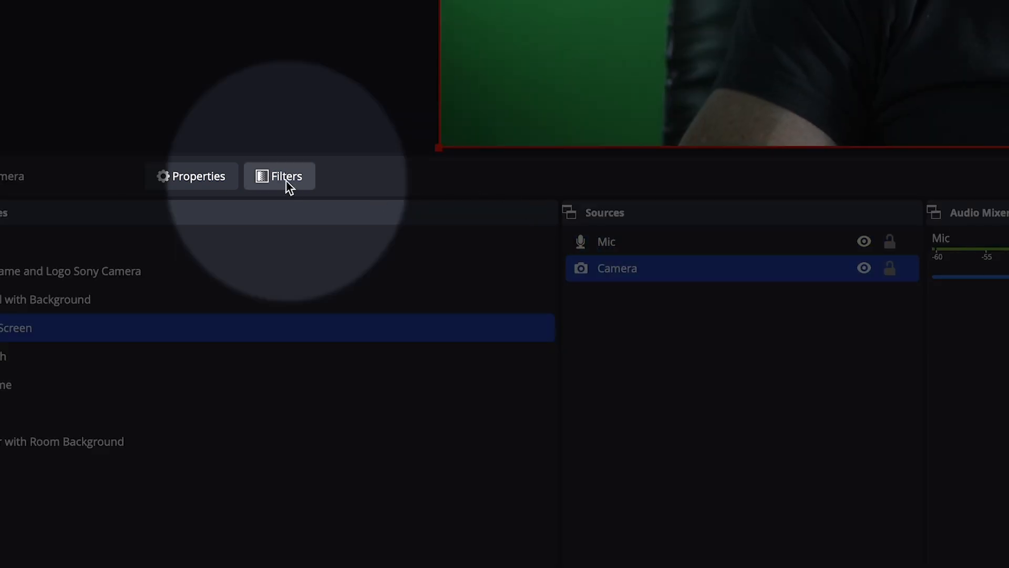
click(286, 179)
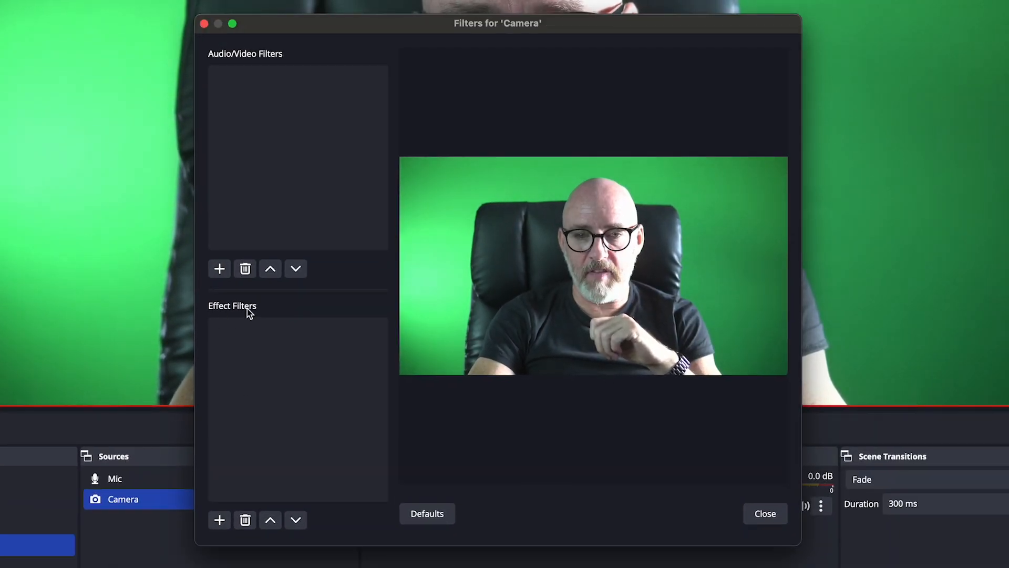
click(222, 523)
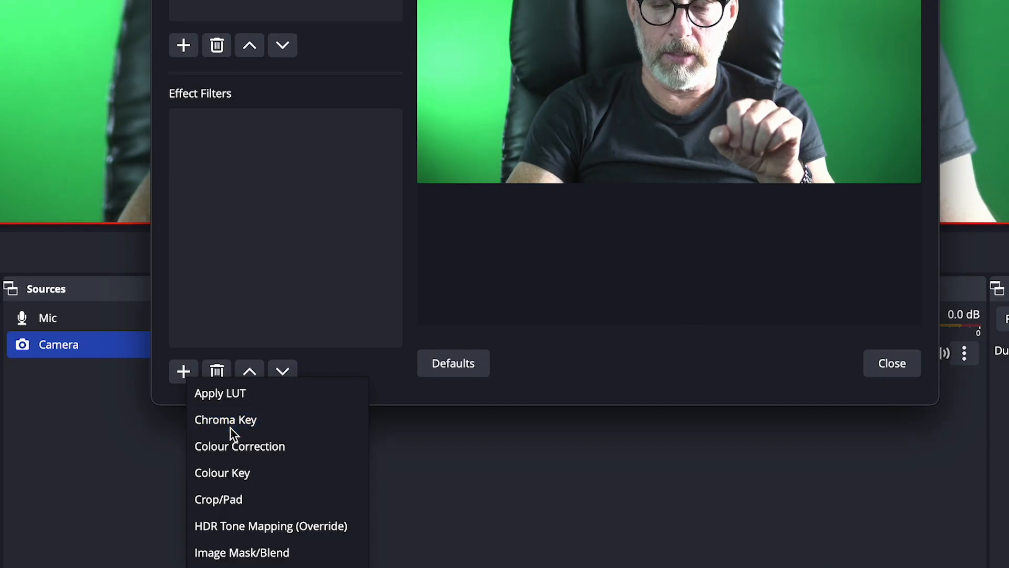
click(230, 423)
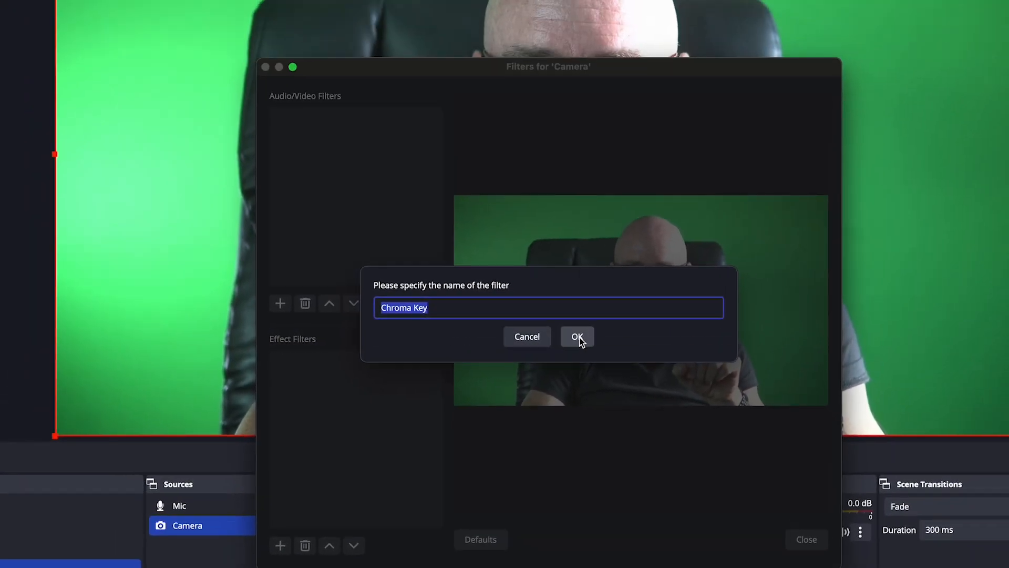
click(577, 337)
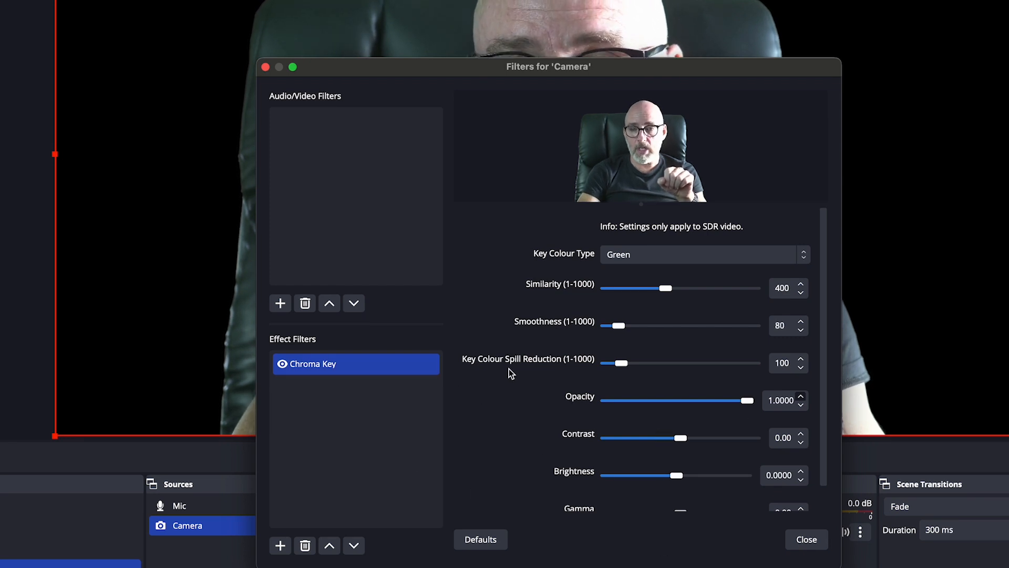
drag(592, 71, 506, 281)
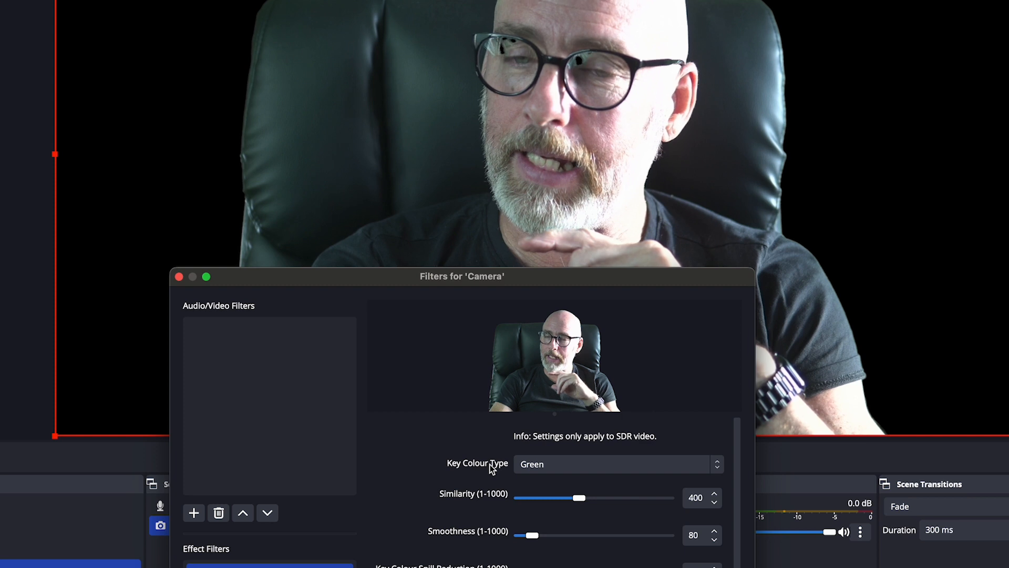
click(570, 465)
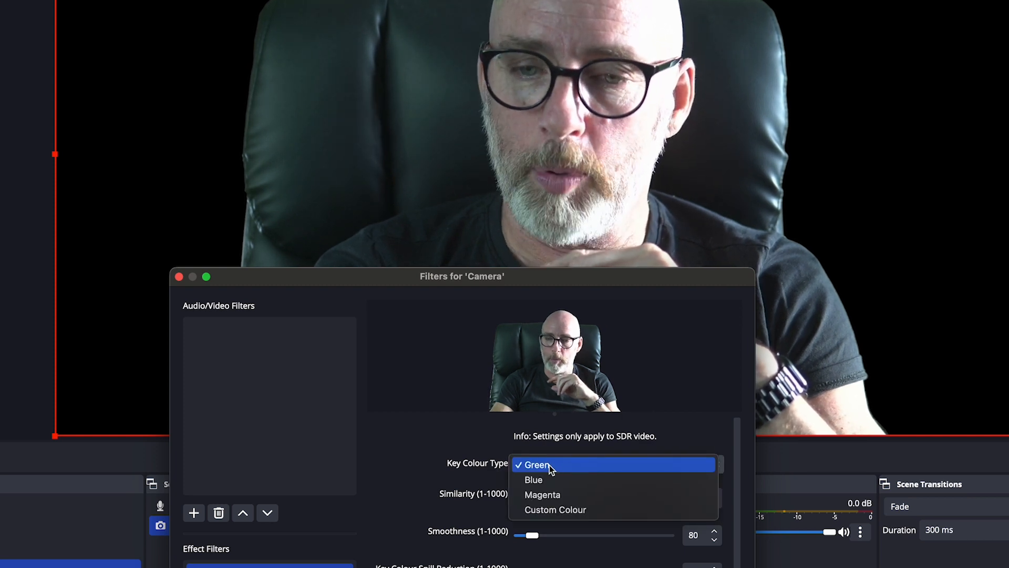
click(554, 465)
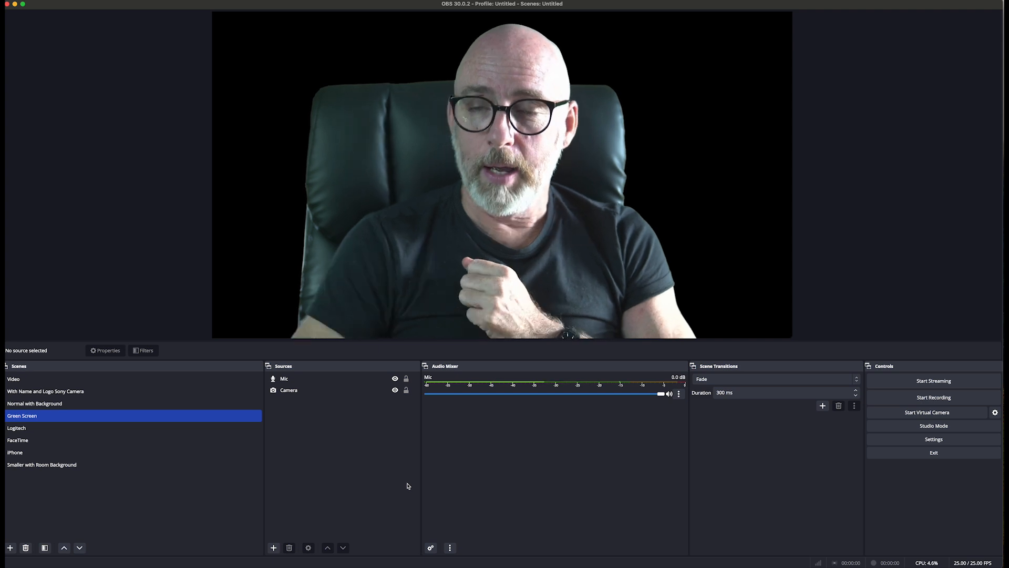
Add an Image source using the Scared People.webp file from the Backgrounds folder.
click(274, 548)
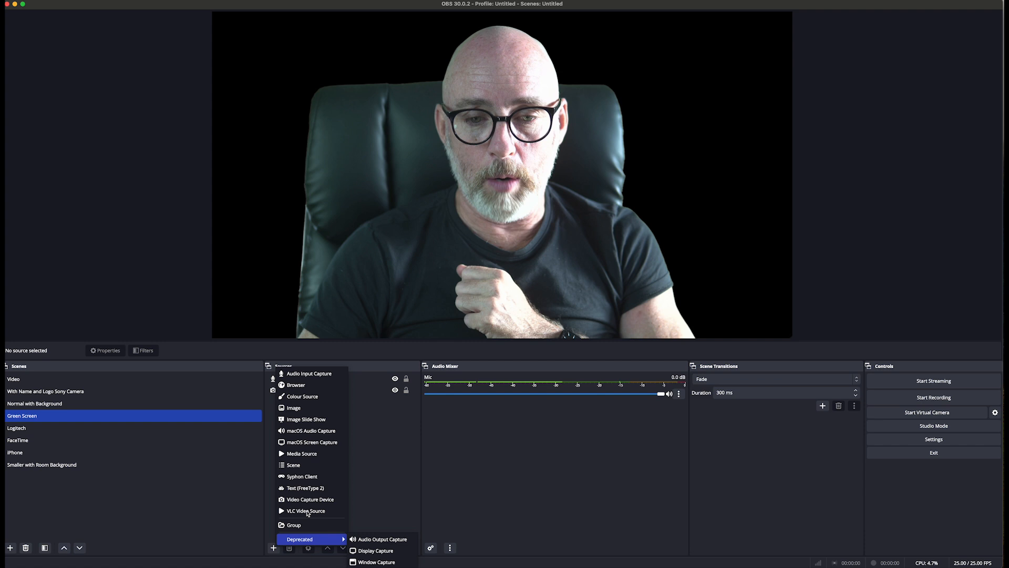
click(300, 409)
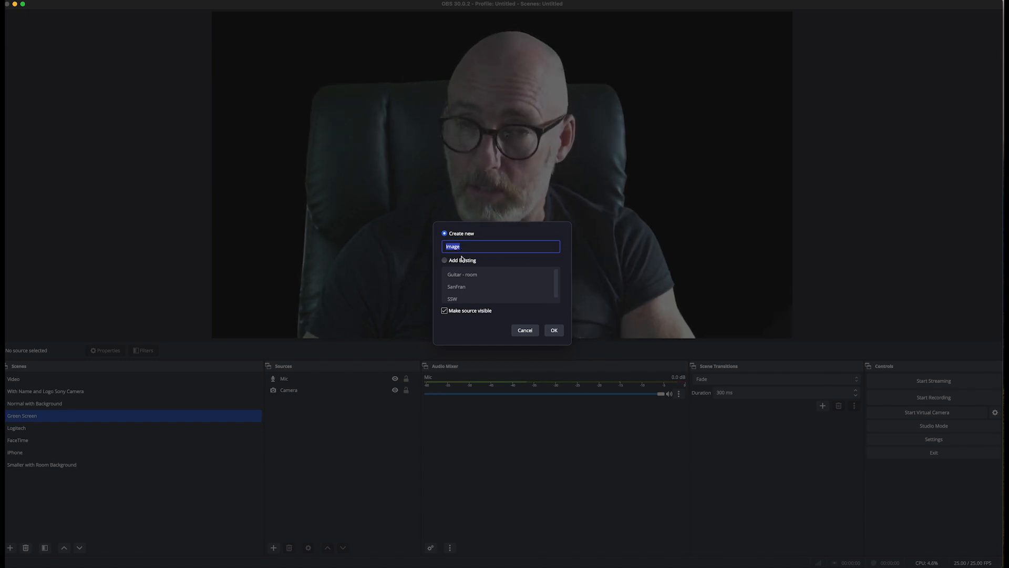
click(554, 330)
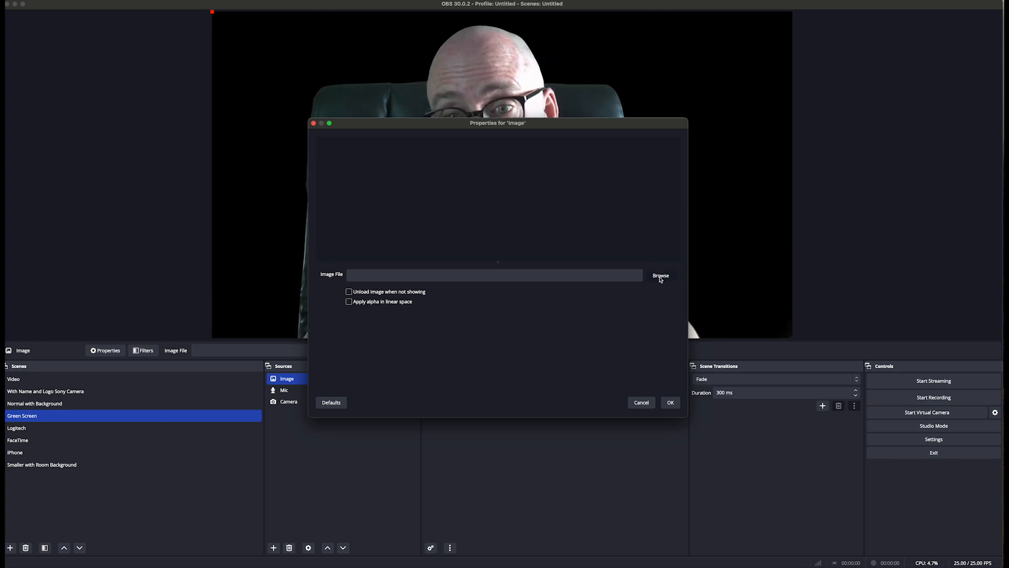
click(661, 278)
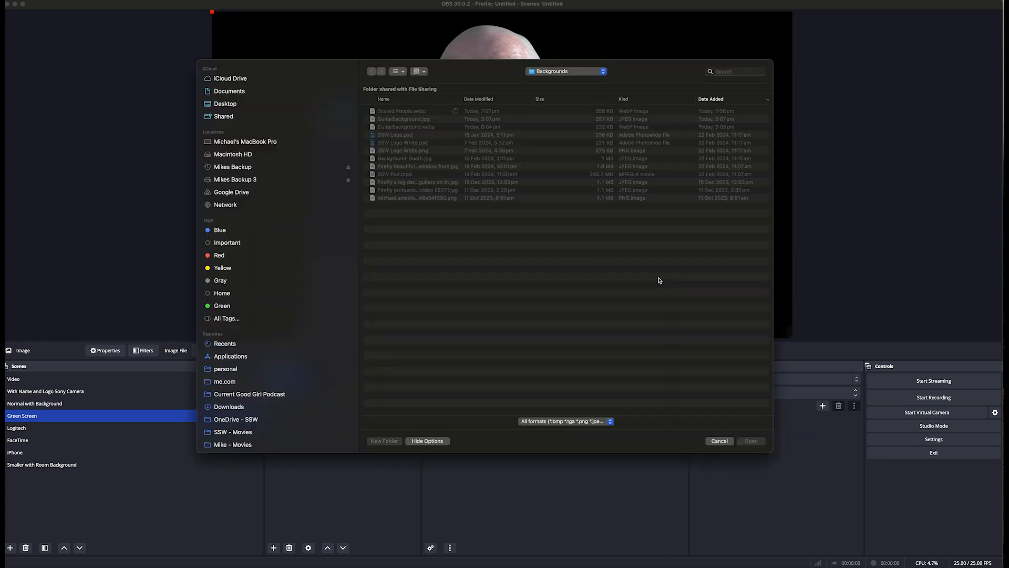
click(387, 112)
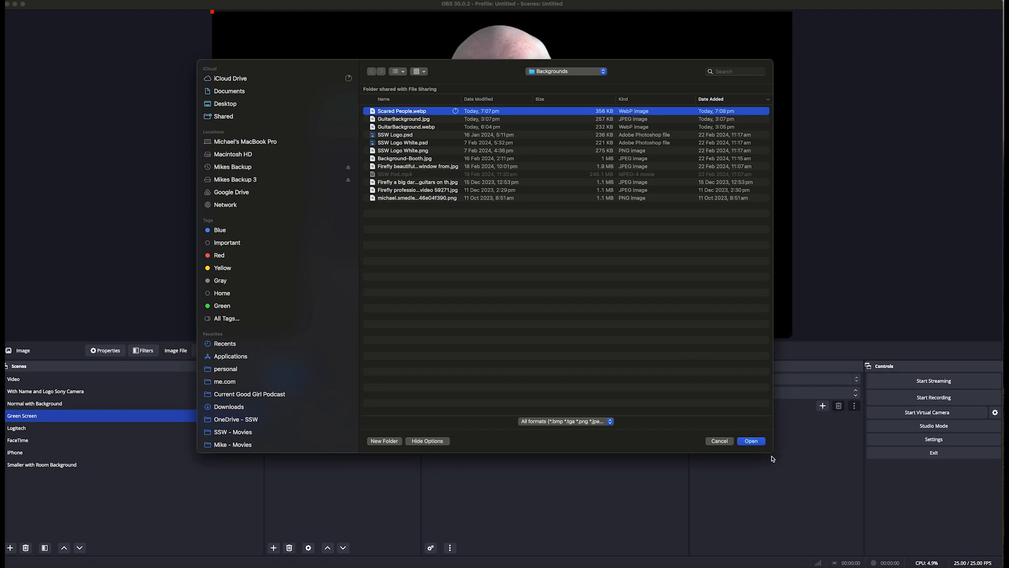
click(757, 442)
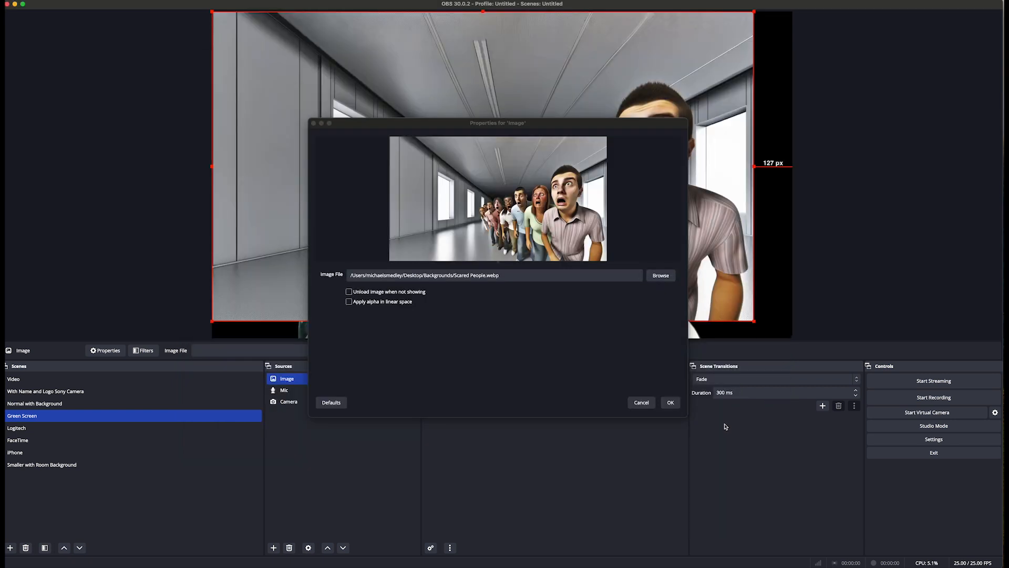
click(671, 403)
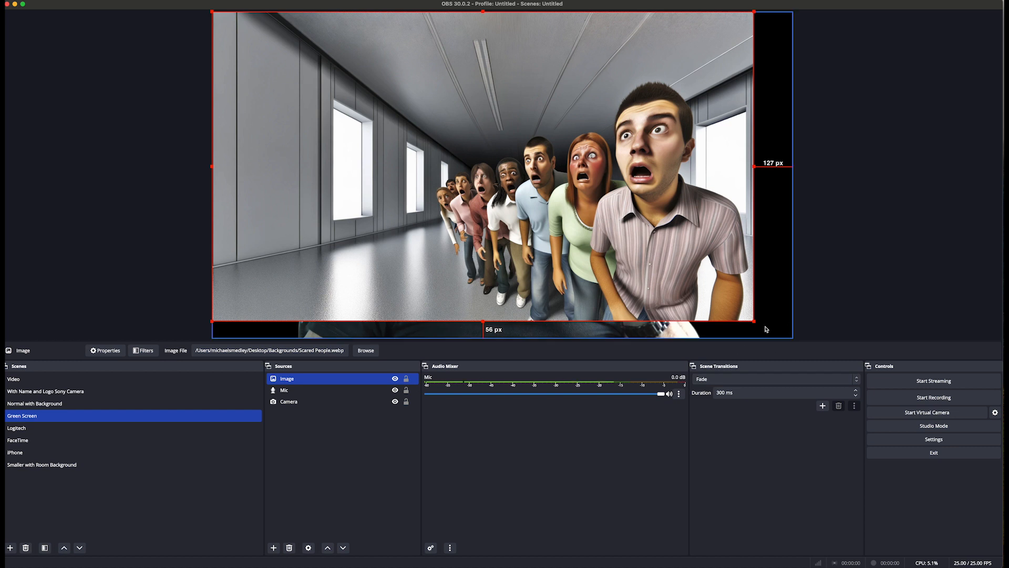
Stretch the image to fill the canvas and move it below the Camera source in the source order.
drag(755, 321, 788, 350)
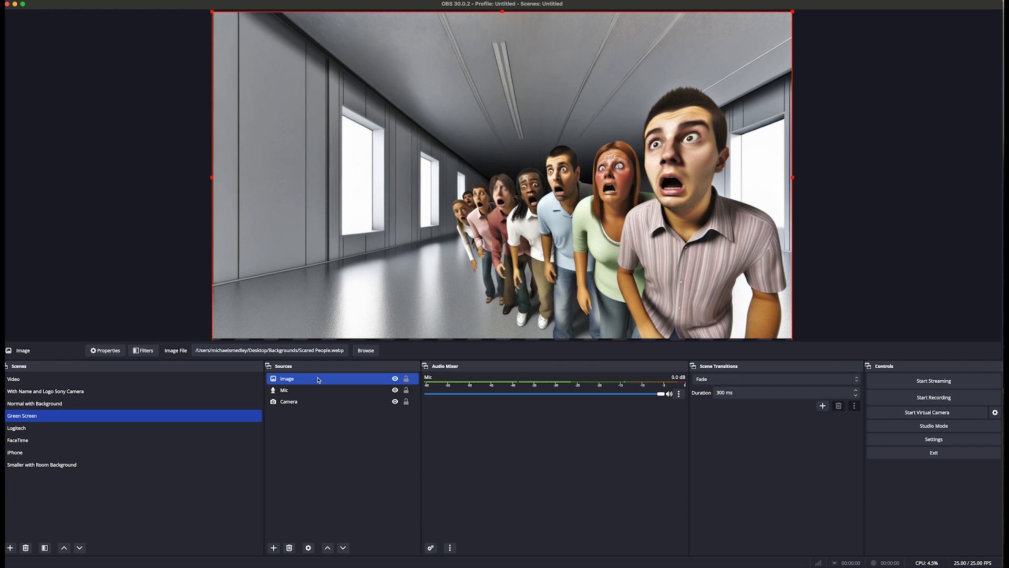
drag(318, 380, 318, 410)
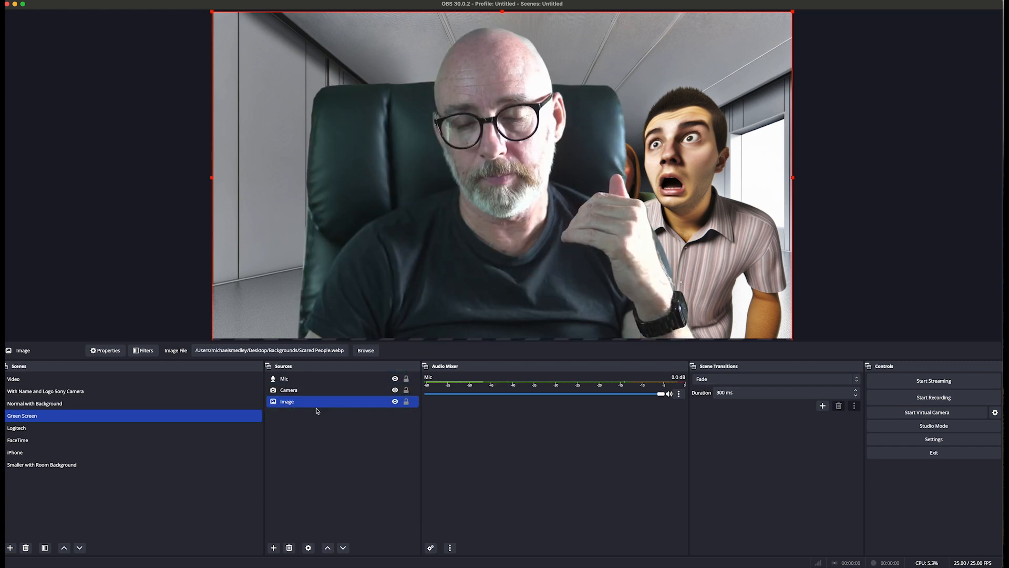
Shrink the camera and move it toward the lower left of the frame, then switch to the With Name and Logo Sony Camera scene.
click(542, 207)
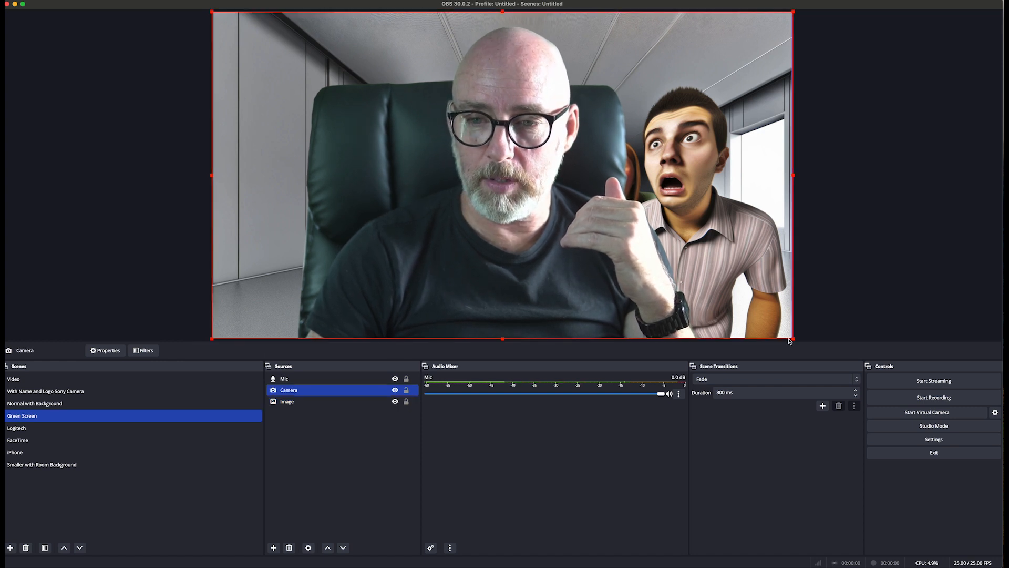
drag(792, 340, 634, 249)
drag(480, 153, 426, 232)
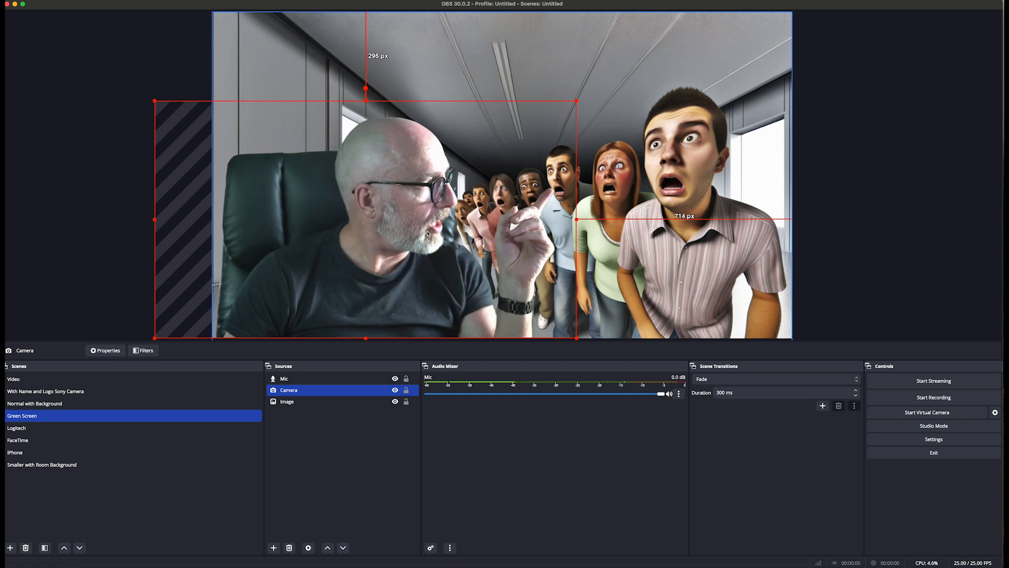
click(294, 402)
mouse_move(308, 403)
mouse_down()
mouse_move(307, 389)
mouse_move(309, 406)
mouse_up()
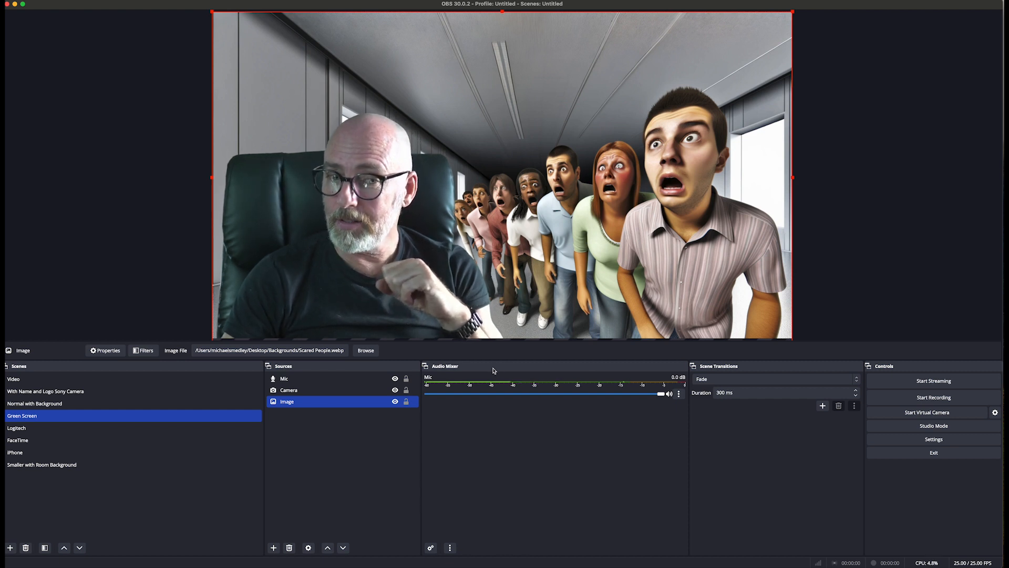
click(164, 392)
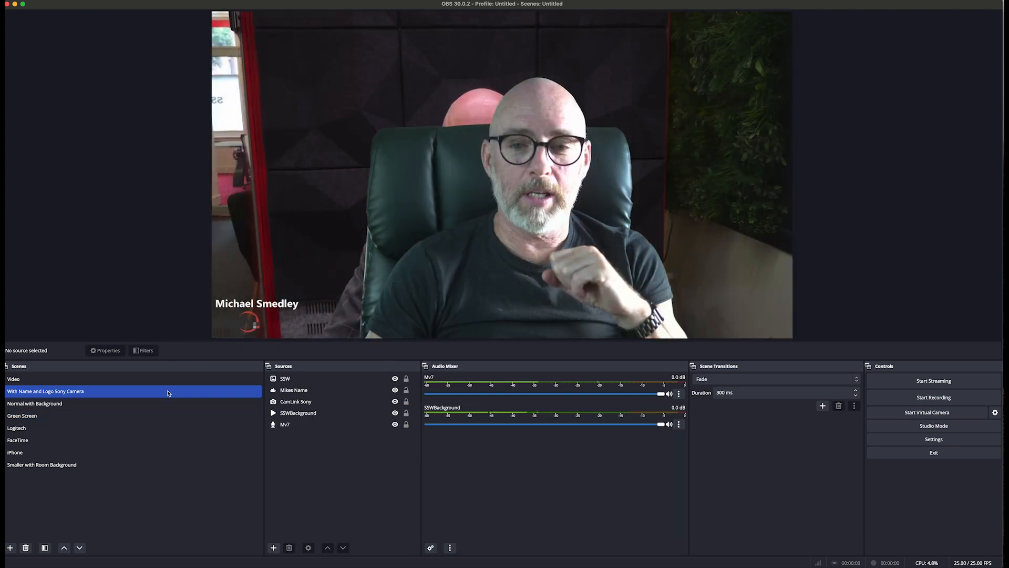